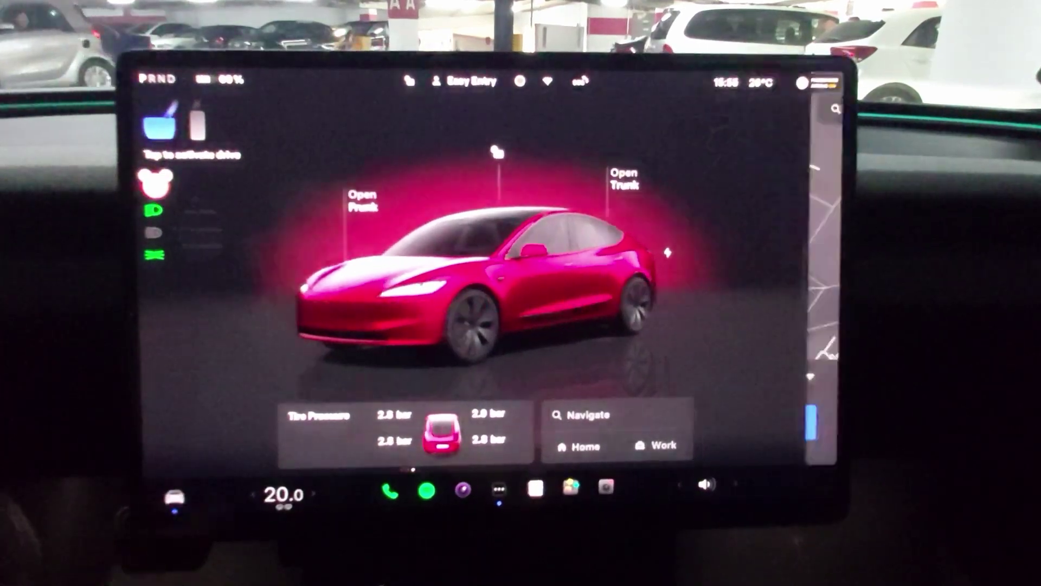
# Open the vehicle Controls settings from the car icon in the bottom bar
pyautogui.click(173, 494)
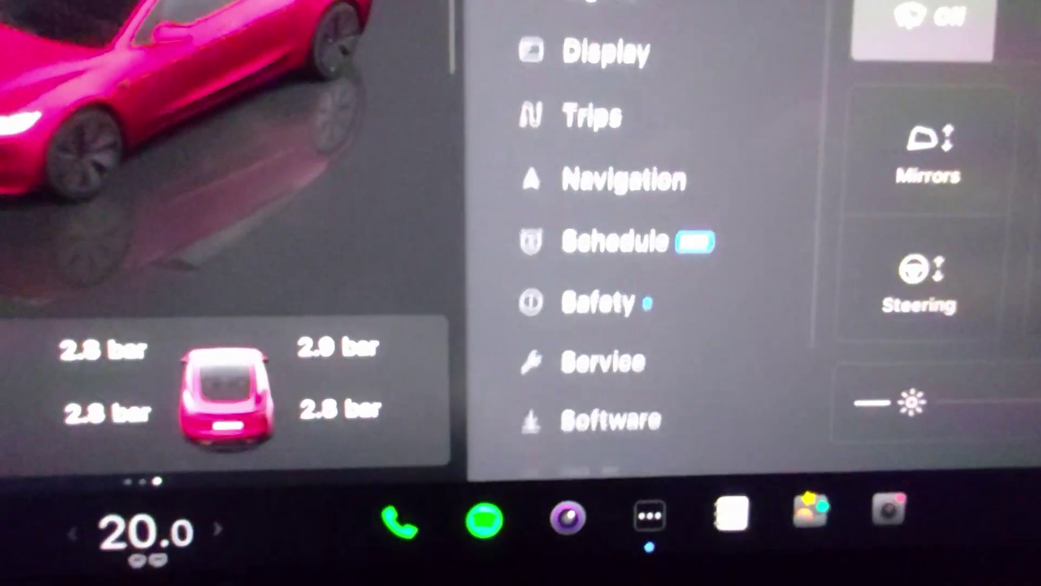
pyautogui.scroll(-4, 554, 285)
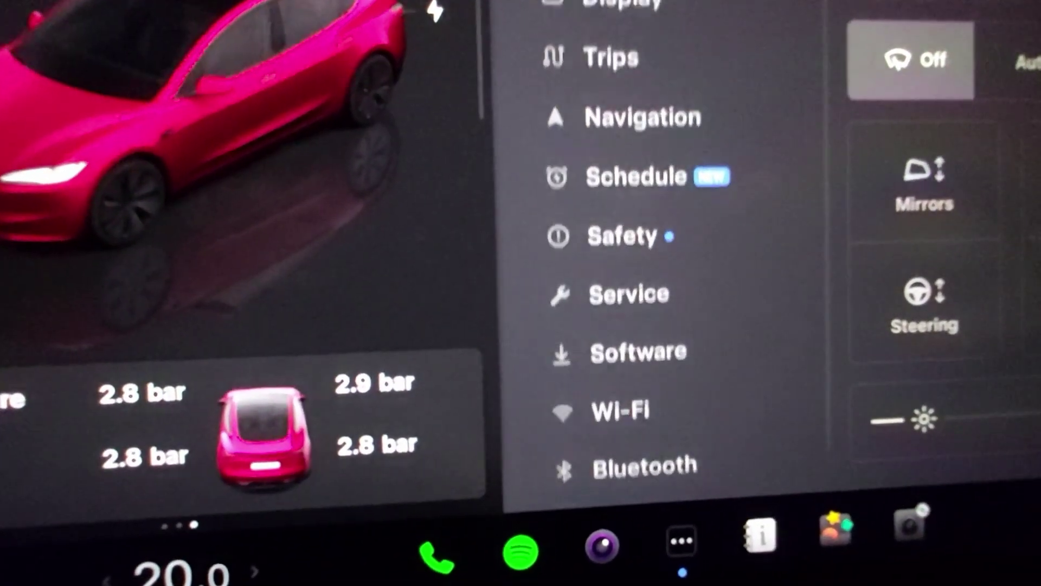
pyautogui.scroll(4, 619, 244)
# Show the Lights settings and slide the Accent Lights brightness lower
pyautogui.click(636, 104)
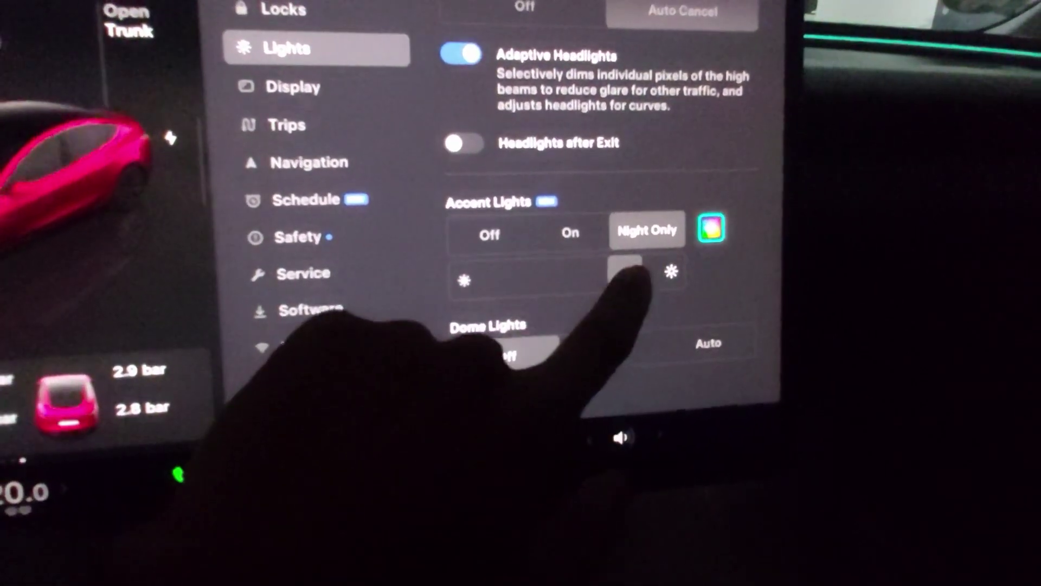
pyautogui.moveTo(622, 275); pyautogui.dragTo(574, 276)
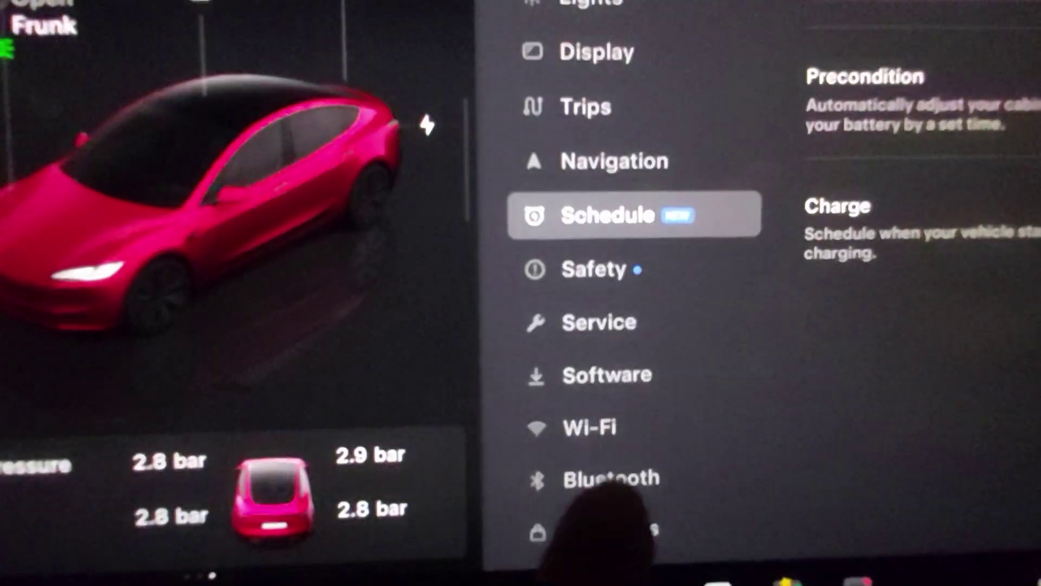
# View the Parental Controls dialog under Safety, dismiss it, and return to Lights
pyautogui.click(585, 291)
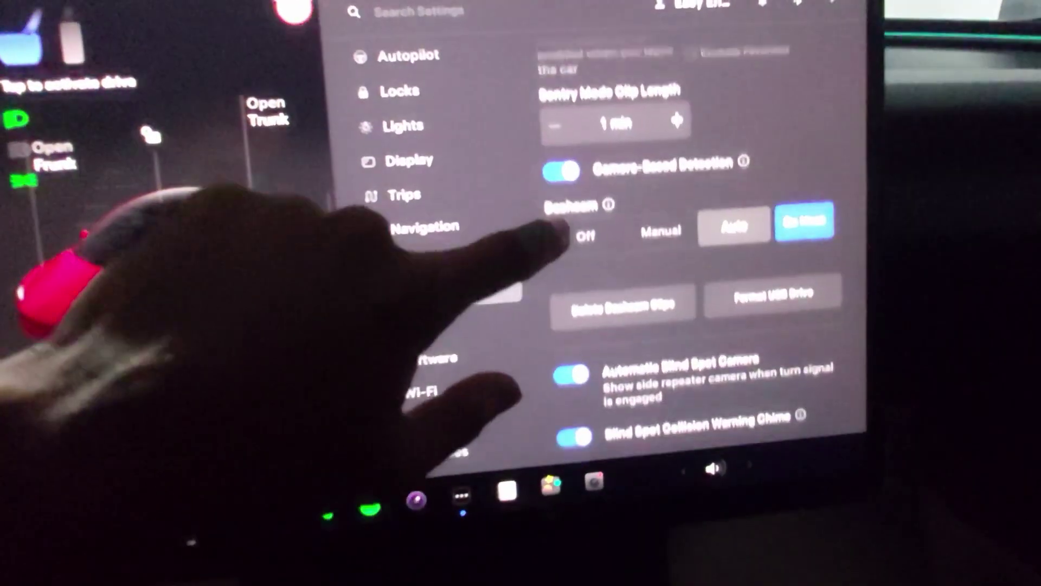
pyautogui.scroll(-5, 692, 285)
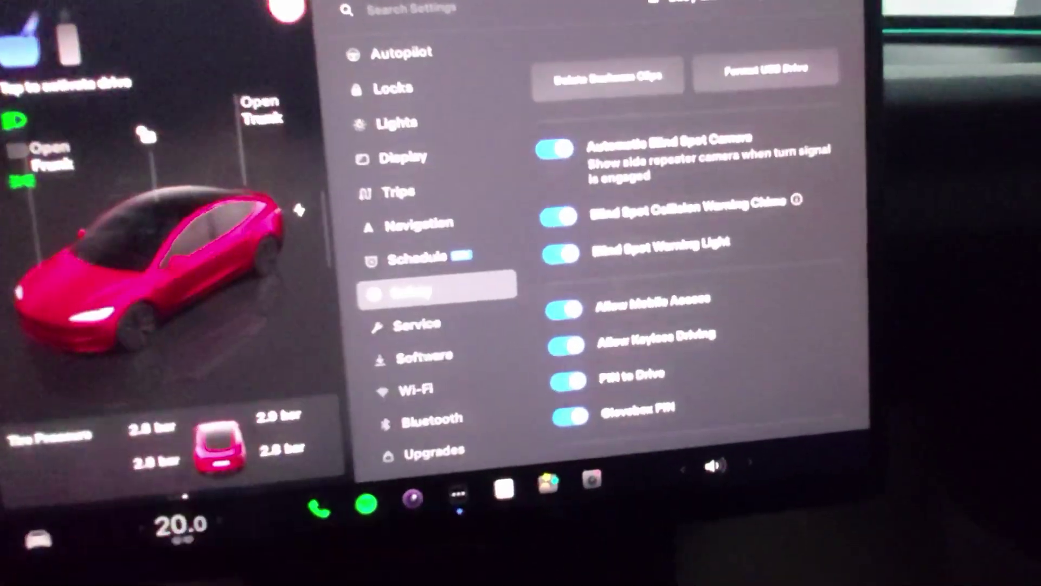
pyautogui.scroll(-5, 732, 366)
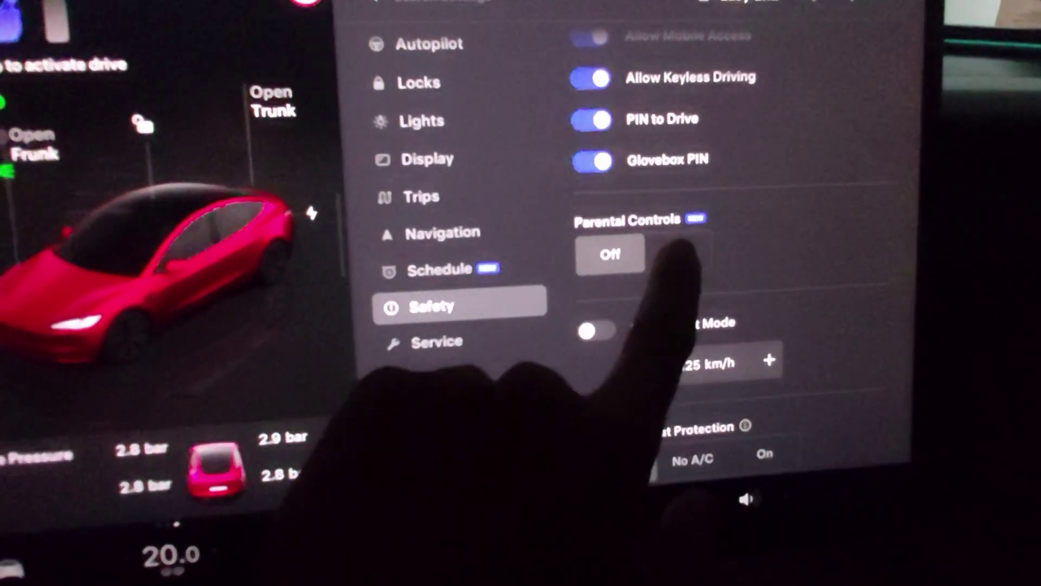
pyautogui.click(664, 257)
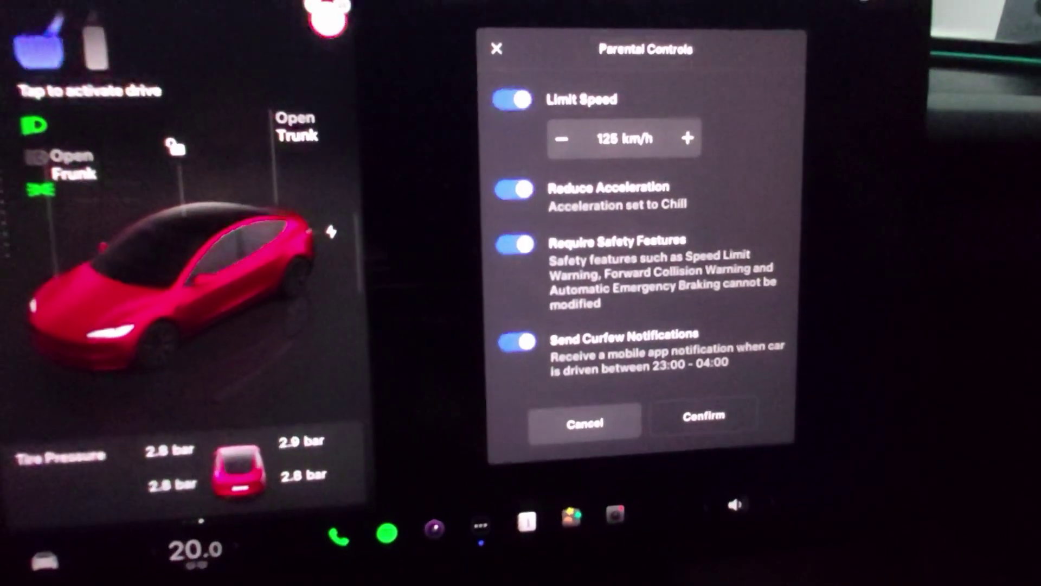
pyautogui.click(590, 423)
pyautogui.click(437, 133)
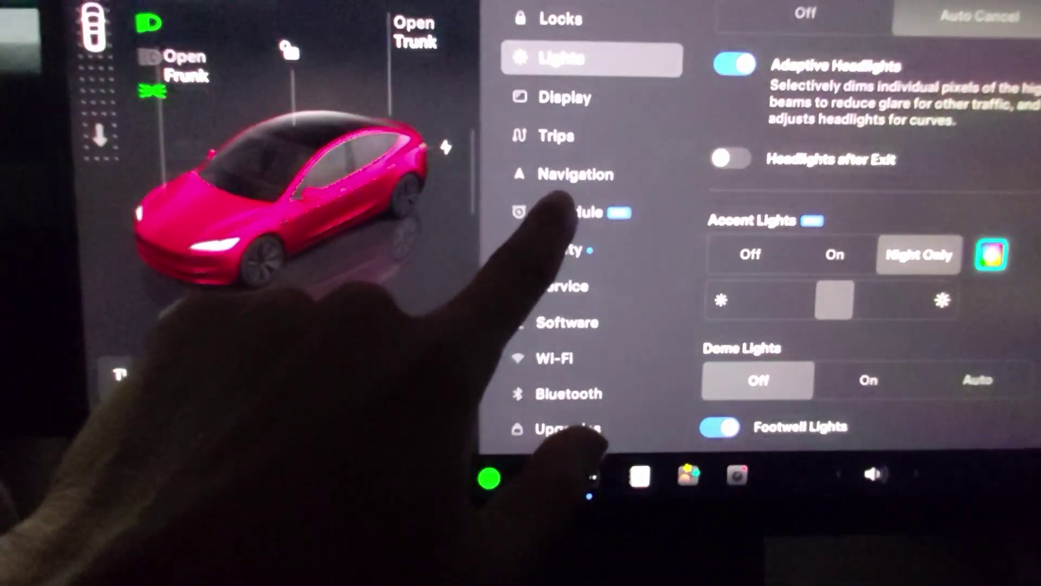
# Check the Schedule's Current Location choices, then close settings to the car view
pyautogui.click(573, 209)
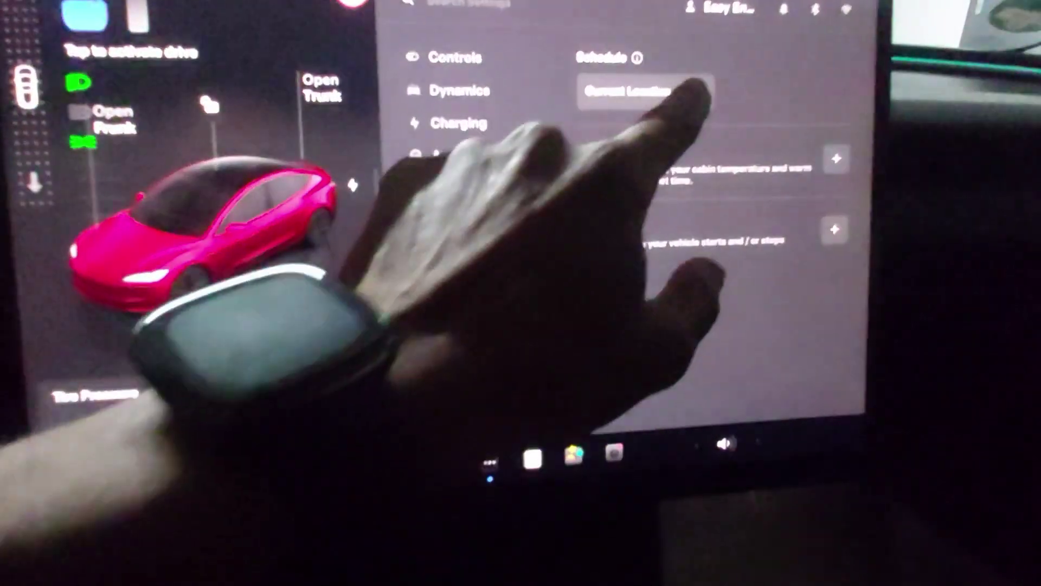
pyautogui.click(642, 92)
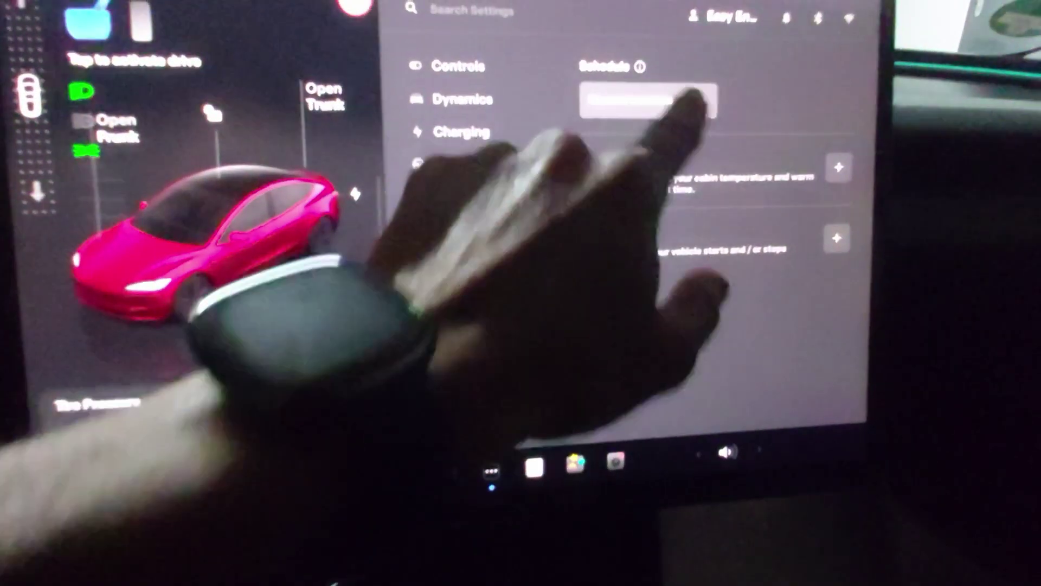
pyautogui.click(643, 91)
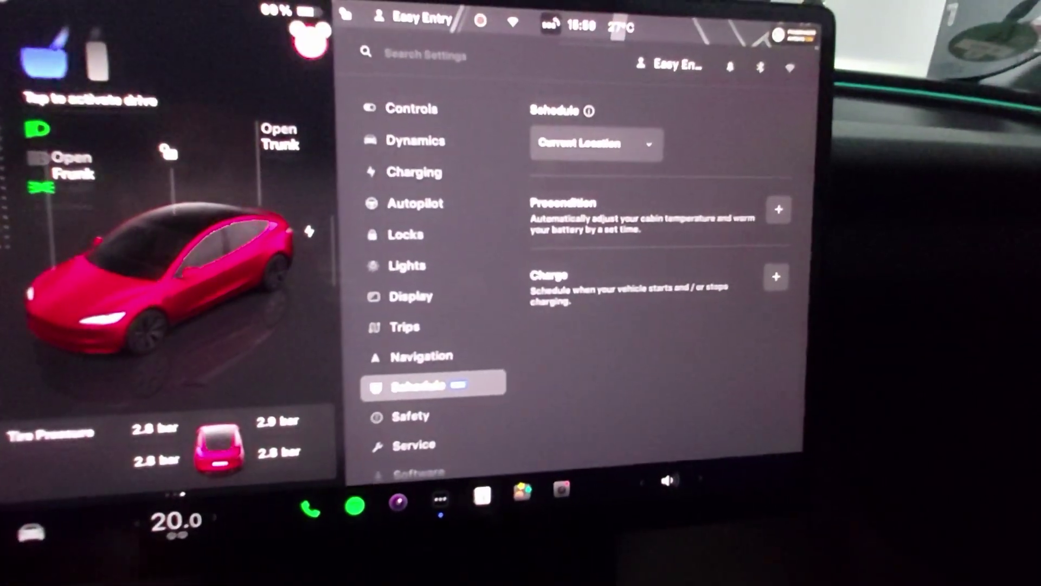
pyautogui.click(171, 285)
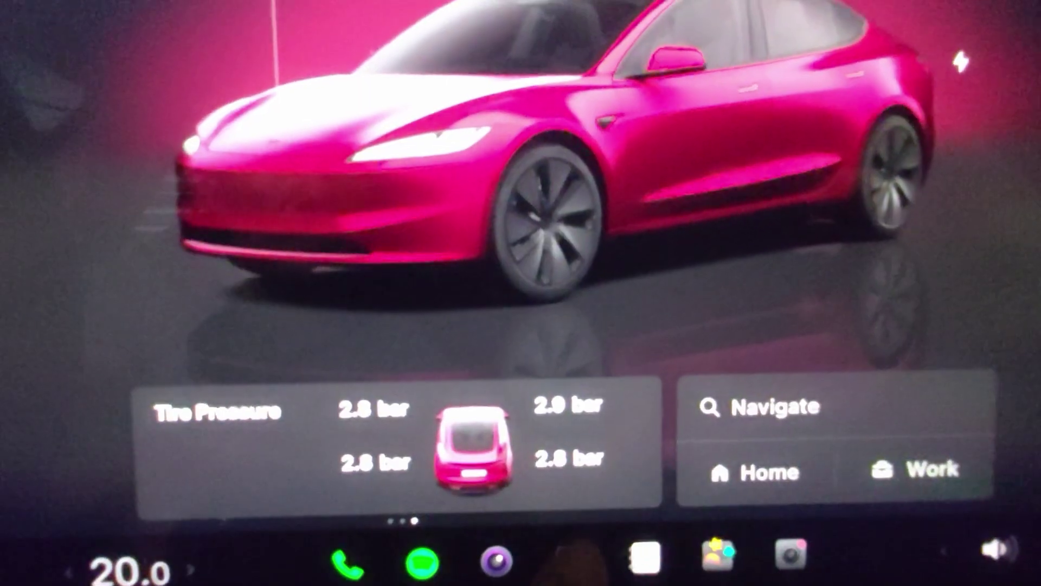
# Browse the Arcade games and the YouTube Music sign-in from the app launcher
pyautogui.click(516, 466)
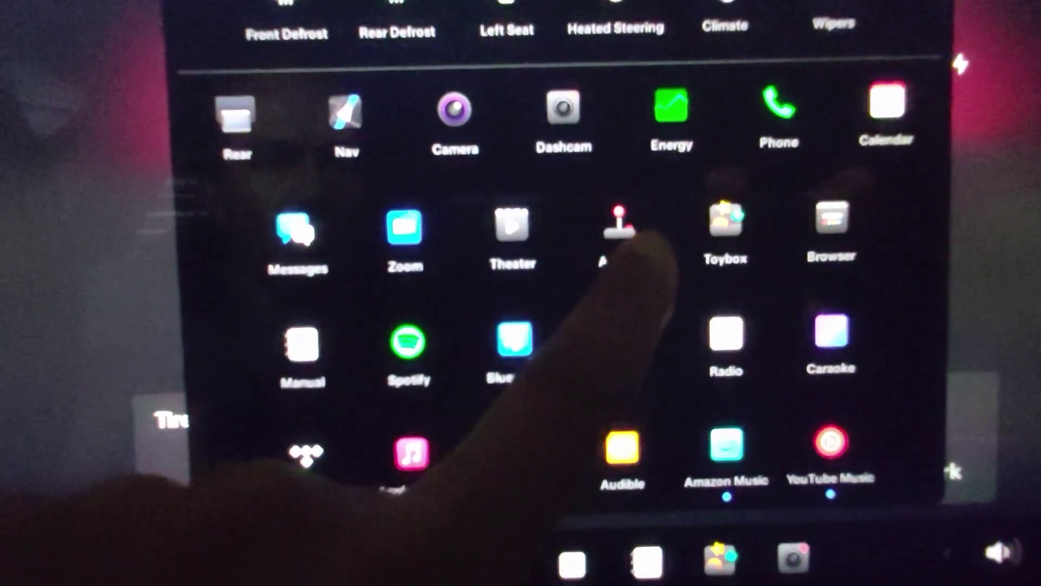
pyautogui.click(619, 231)
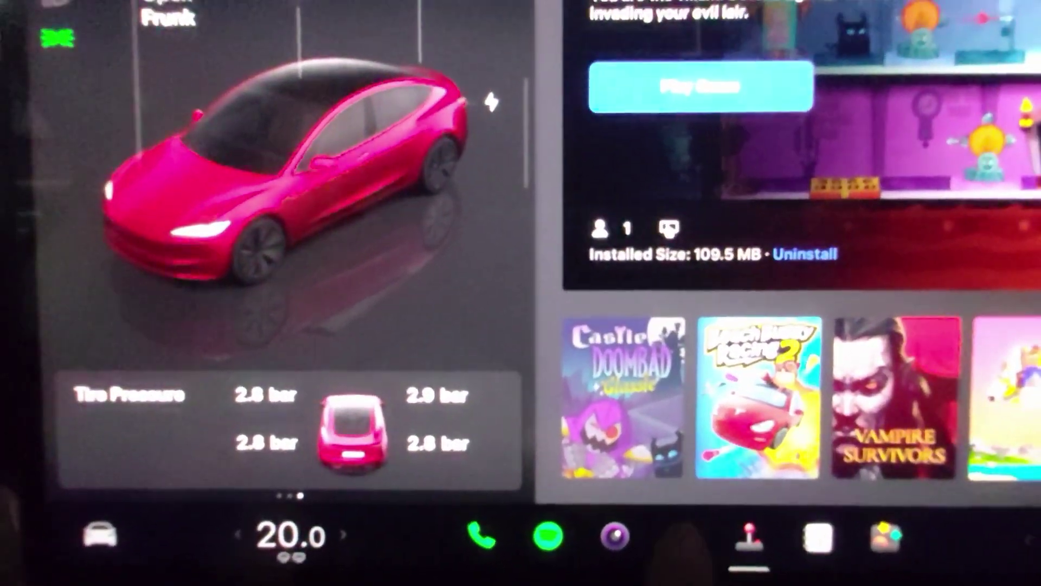
pyautogui.click(679, 525)
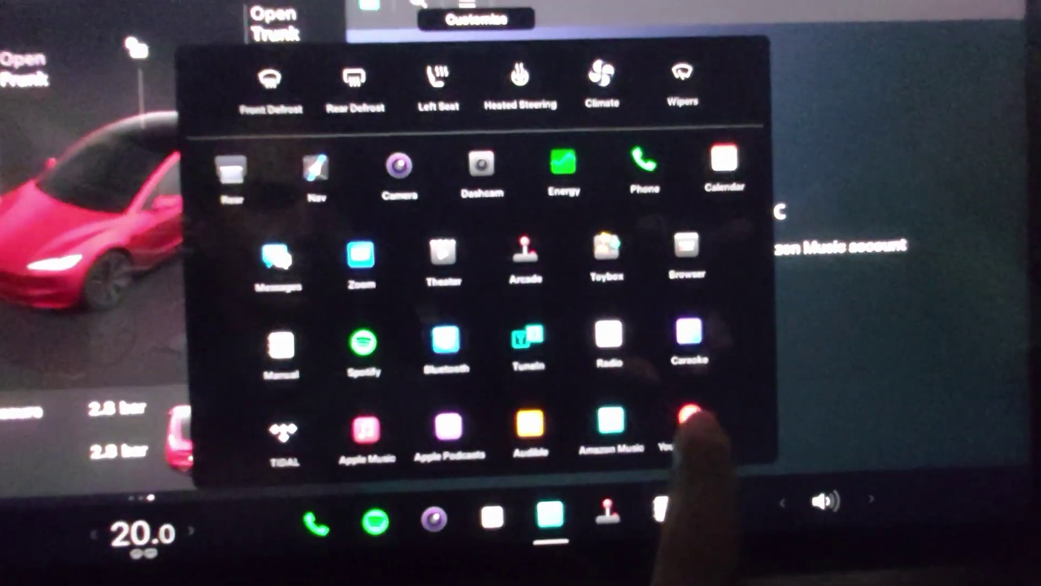
pyautogui.click(690, 414)
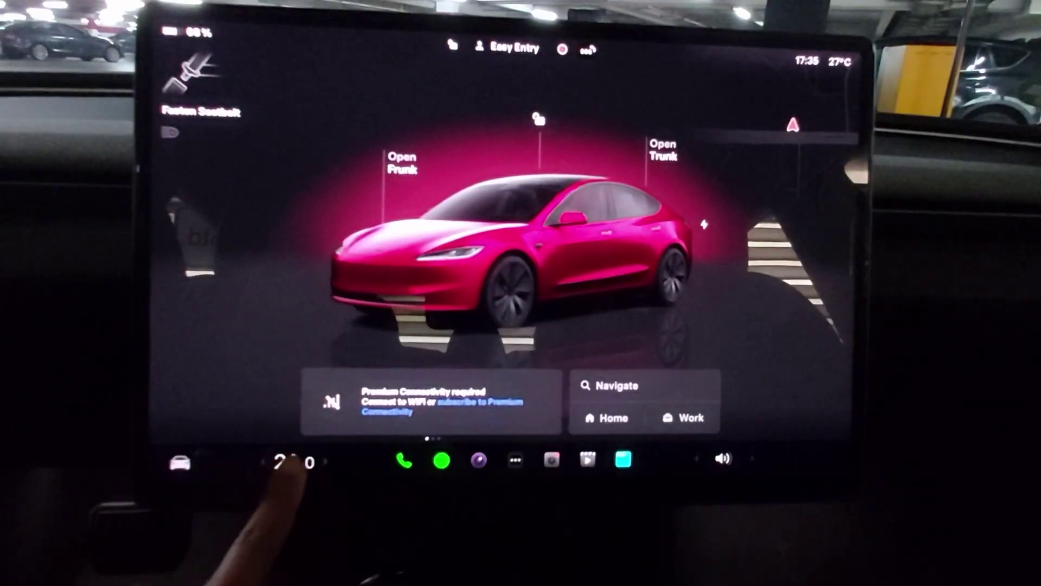
pyautogui.click(289, 462)
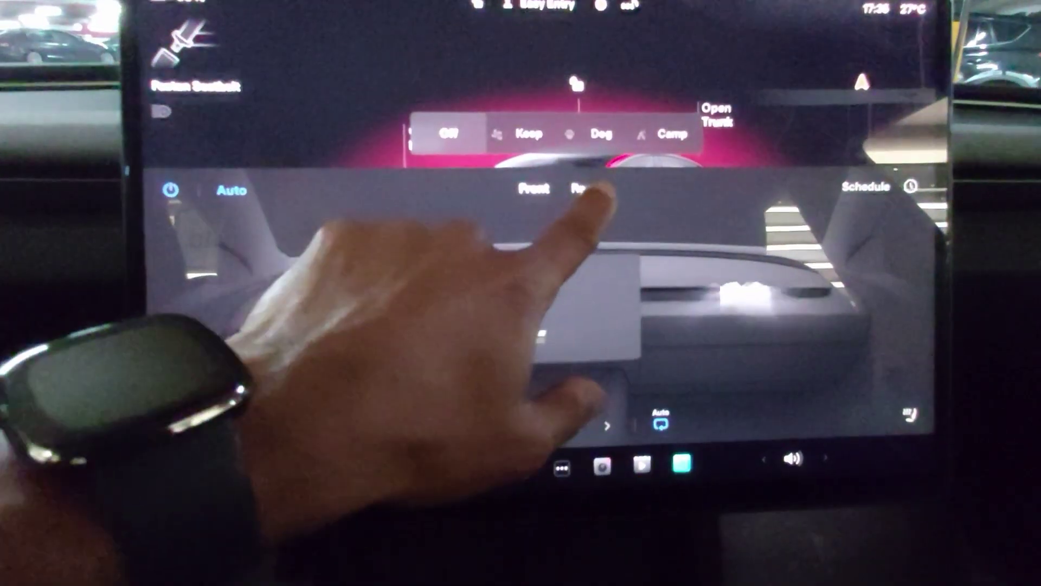
# Try the Rear climate view, Keep and Dog modes, then return to Front
pyautogui.click(825, 202)
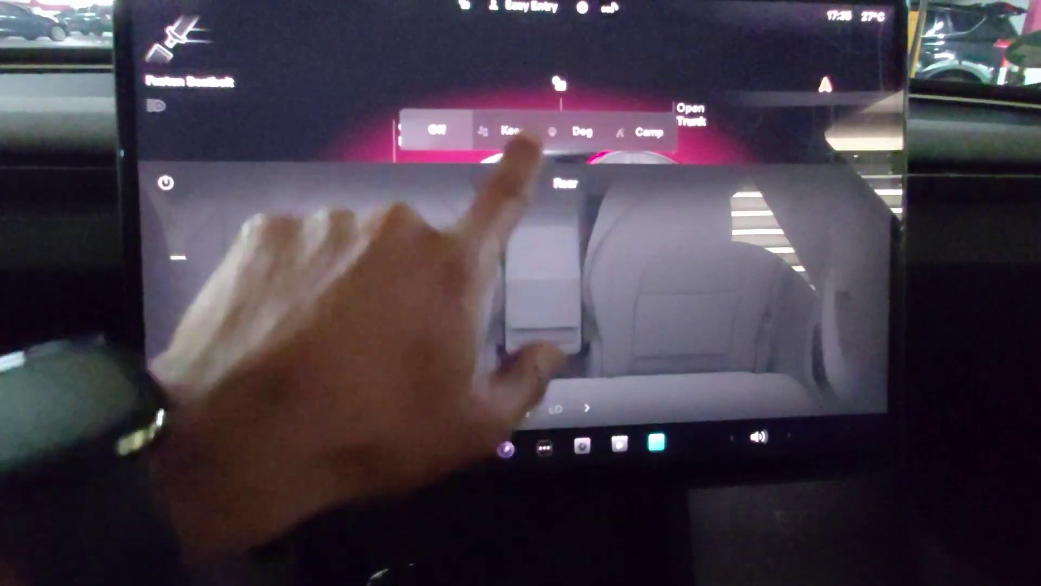
pyautogui.click(553, 134)
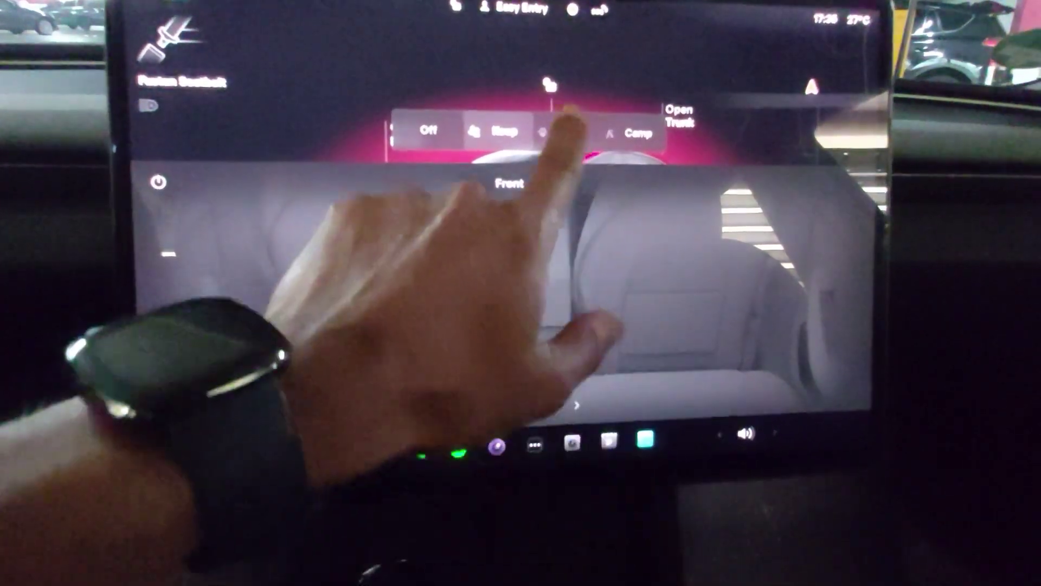
pyautogui.click(580, 137)
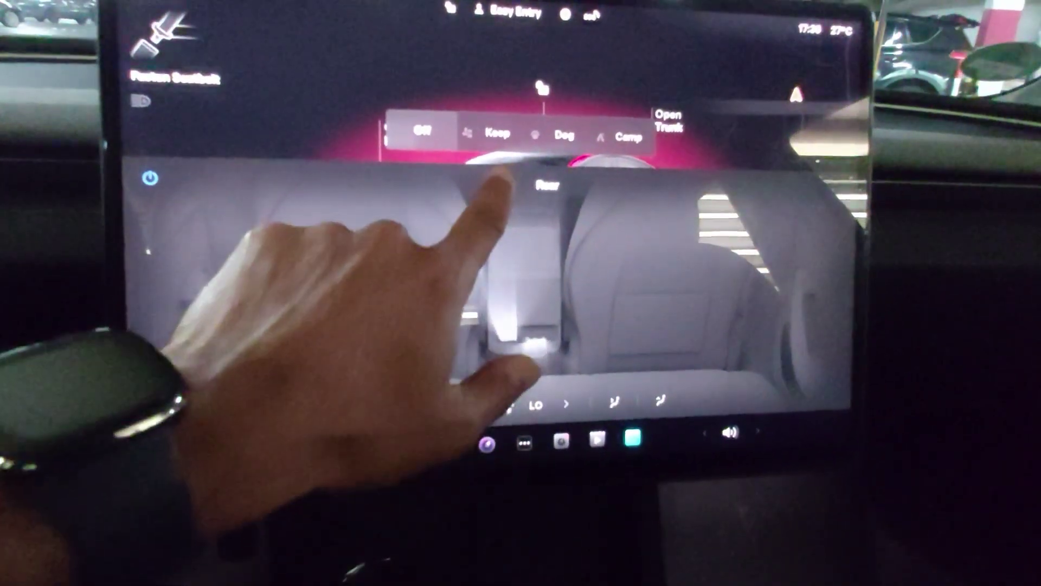
pyautogui.click(504, 179)
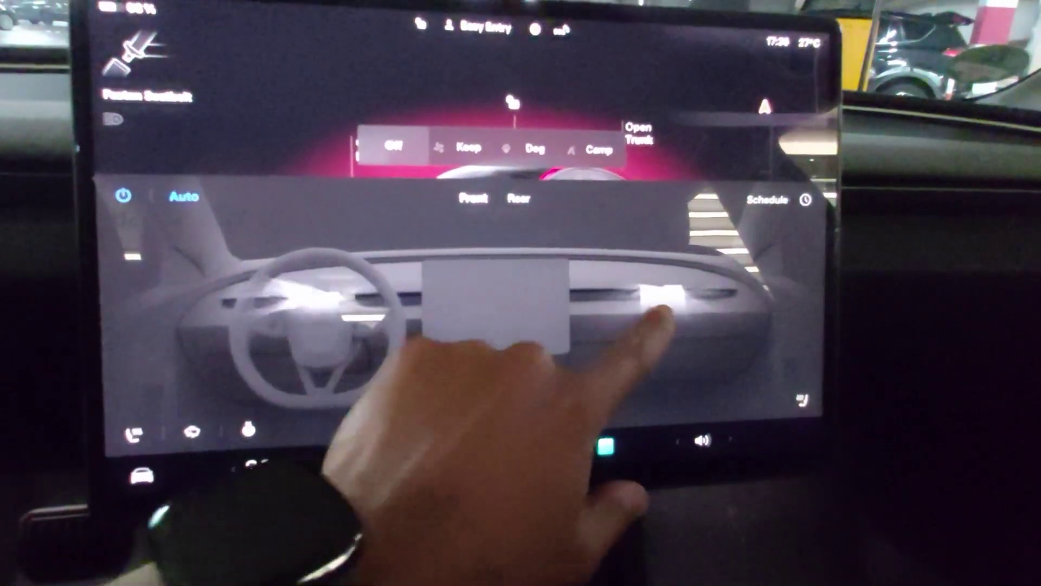
# Turn off the right dashboard vent airflow, then check the left vent
pyautogui.click(675, 284)
pyautogui.click(651, 285)
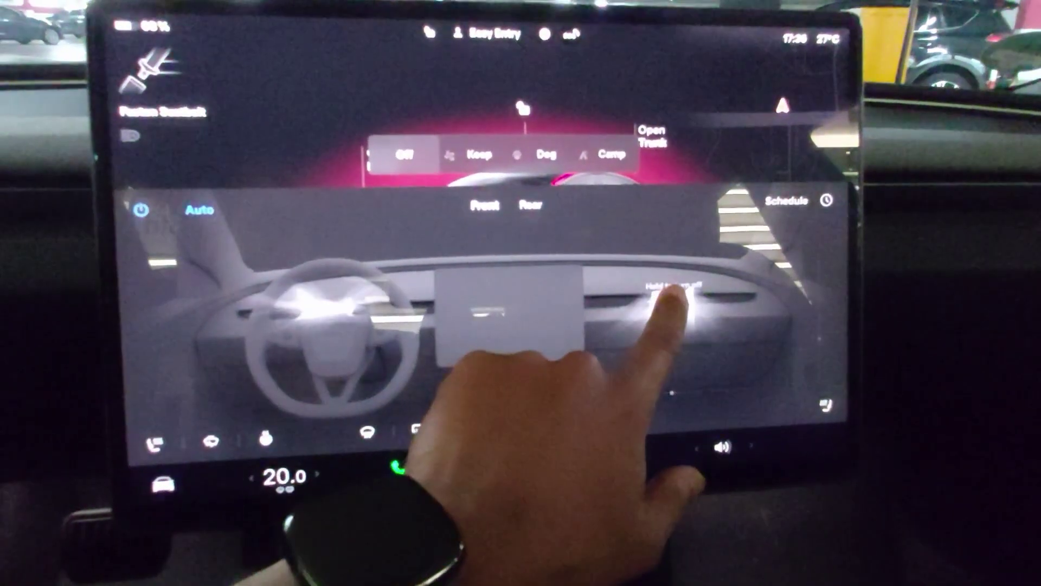
pyautogui.click(667, 293)
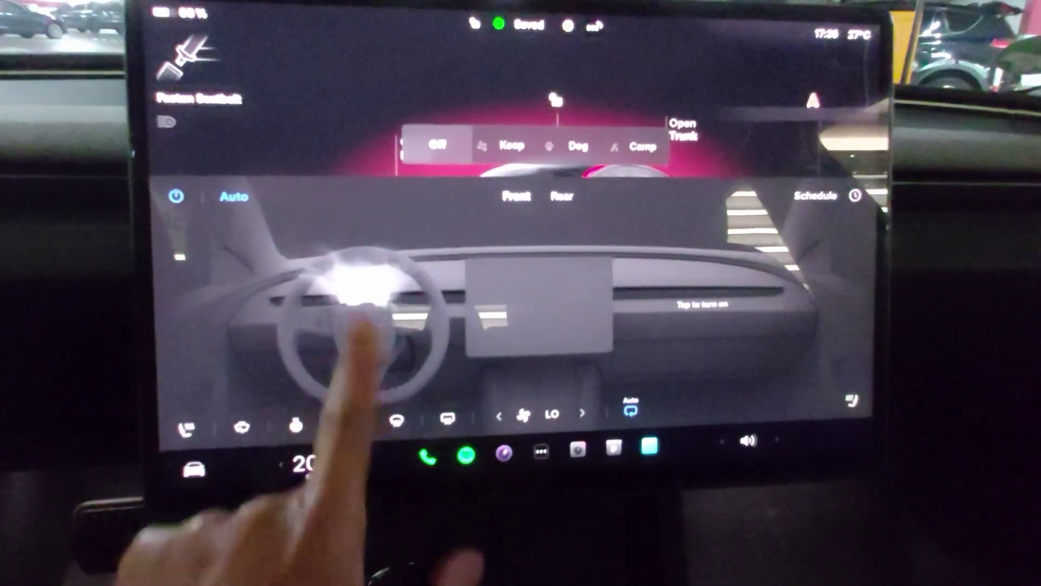
pyautogui.click(403, 317)
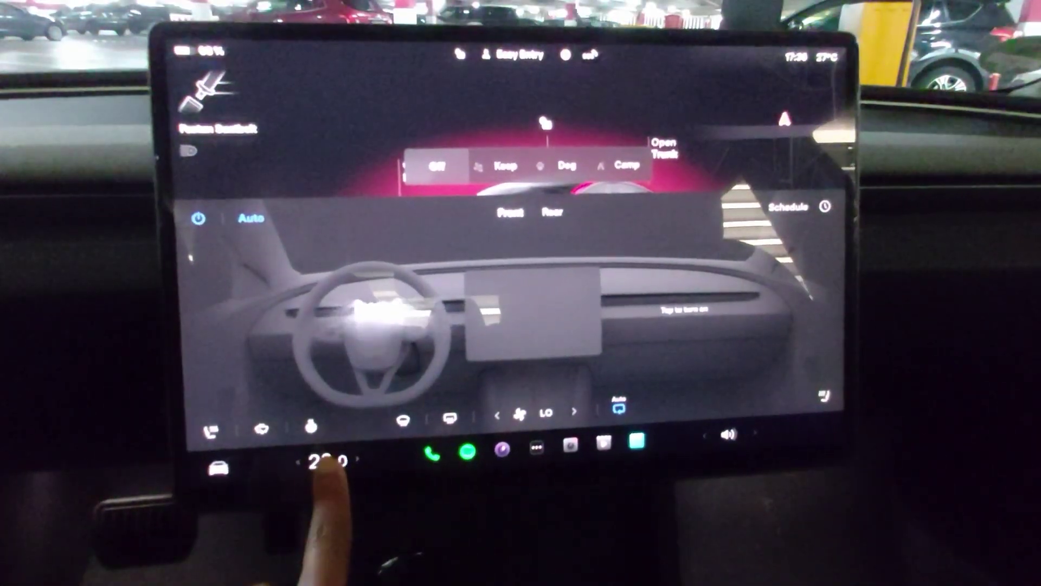
# Close the climate panel and reopen the vehicle Controls settings
pyautogui.click(327, 462)
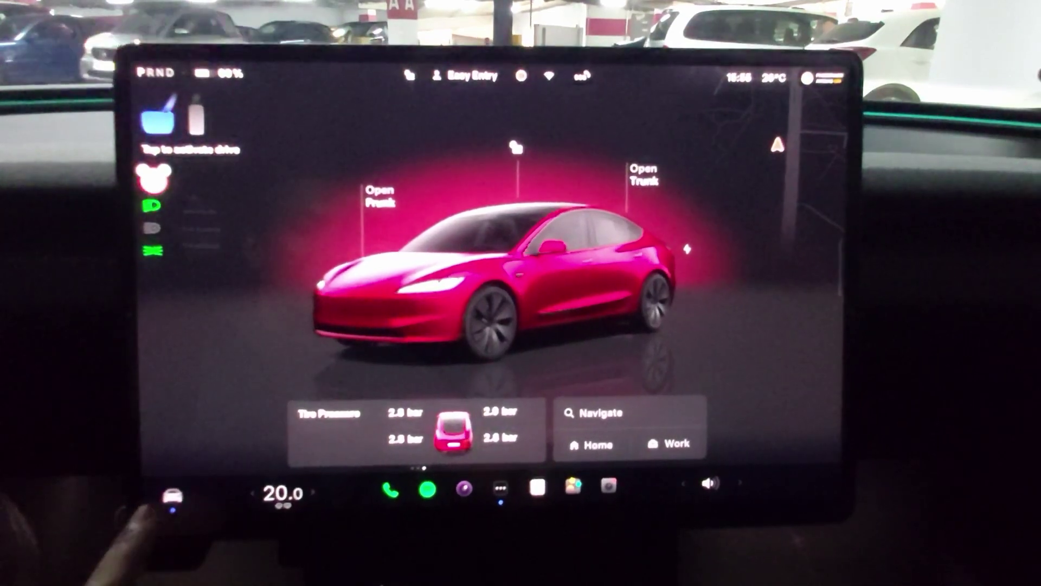
pyautogui.click(175, 493)
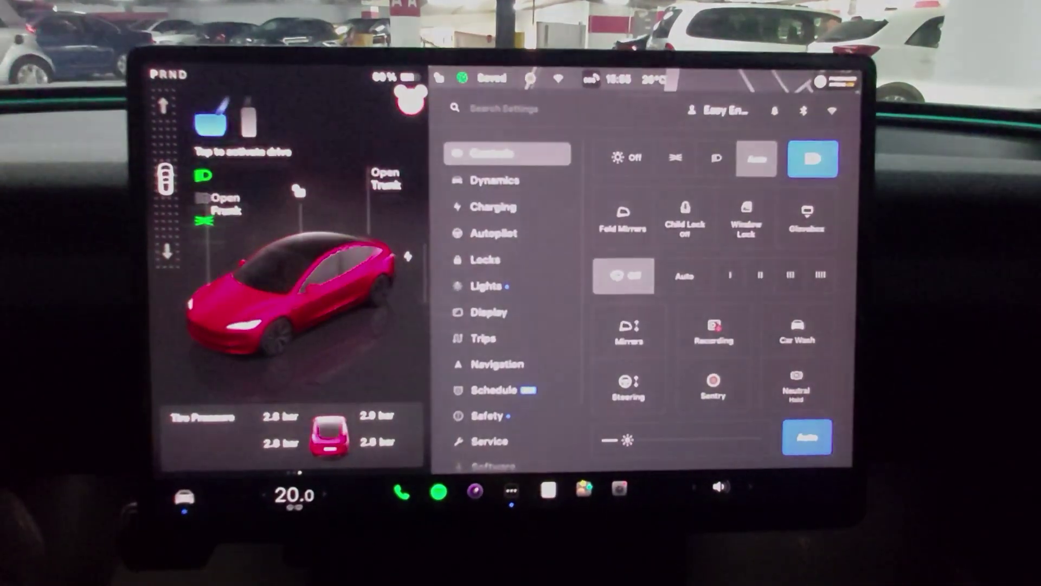